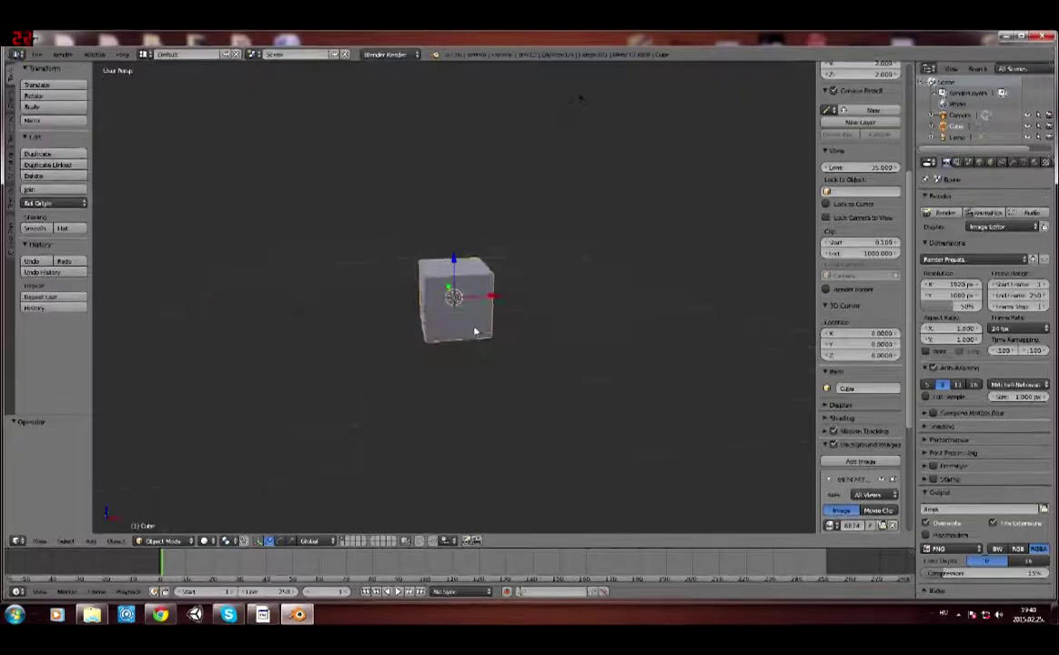
- Scale the cube and move it along X to fit the head reference images
key("s")
left_click(359, 249)
scroll(464, 309, "up", 3)
scroll(464, 308, "down", 2)
key("s")
left_click(469, 291)
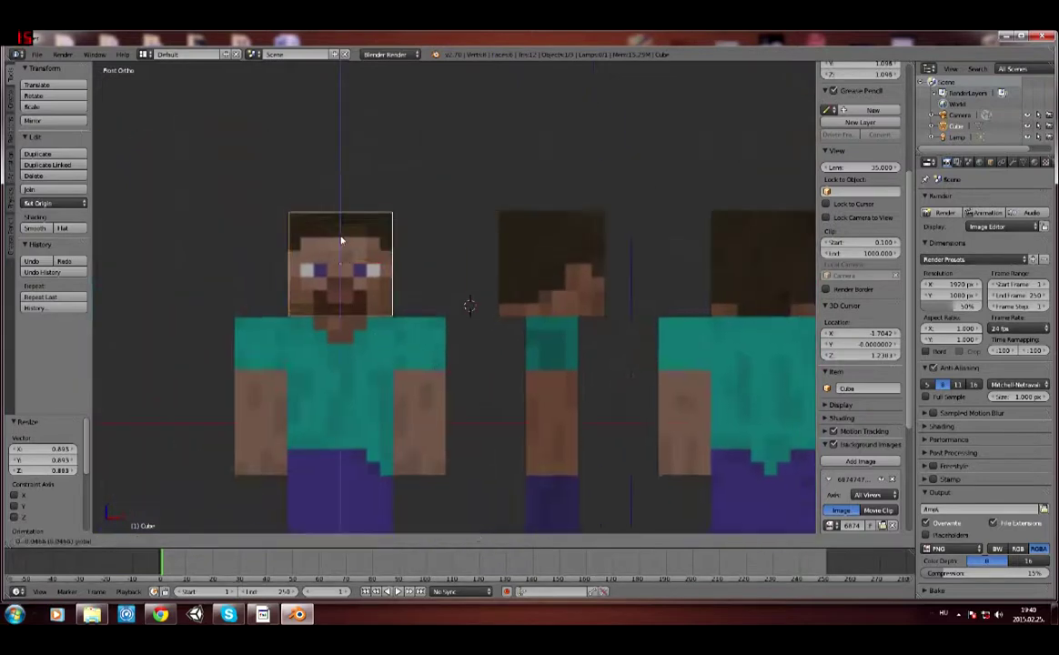
key("g")
key("x")
left_click(551, 262)
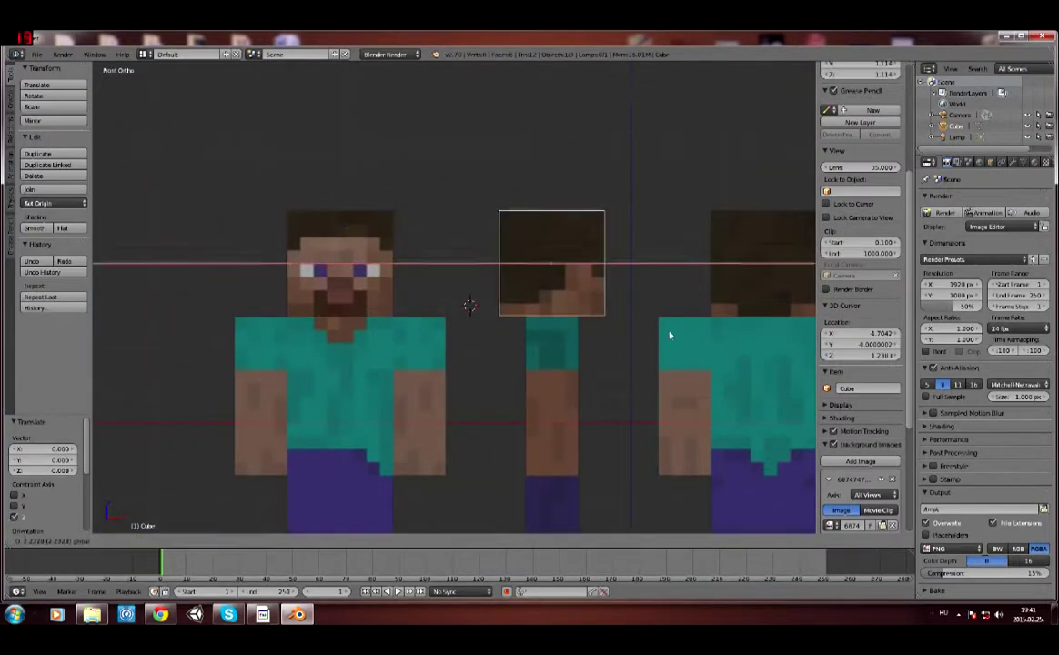
scroll(489, 182, "up", 3)
- In Edit Mode, add an edge loop cut across the head cube
key("Tab")
key("ctrl+r")
left_click(491, 182)
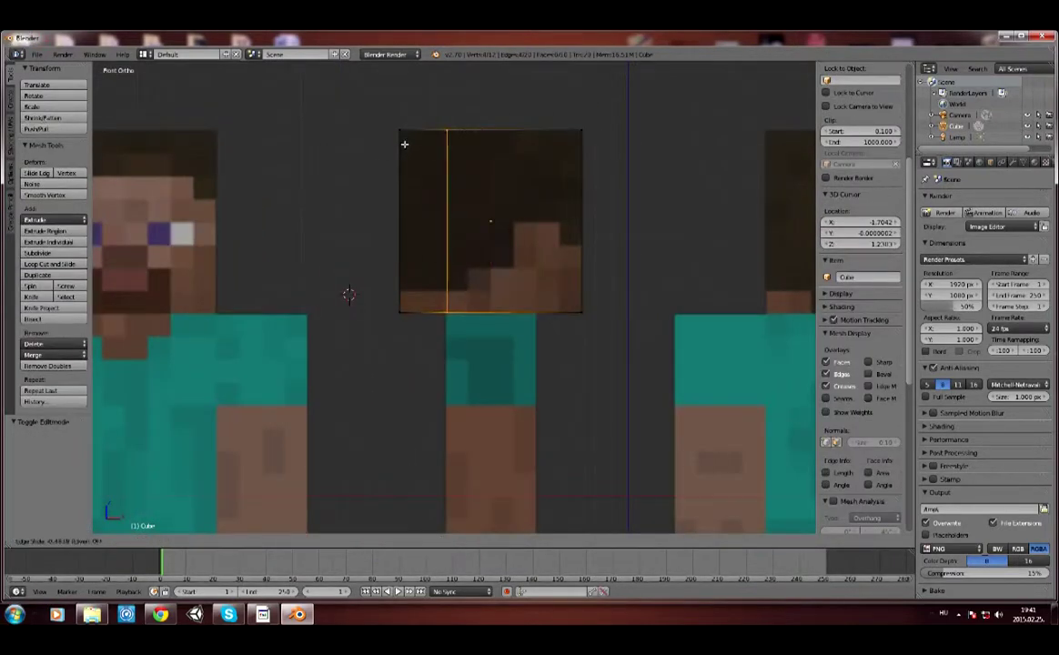
left_click(541, 137)
left_click(561, 145)
key("a")
middle_click_drag(561, 144, 510, 325)
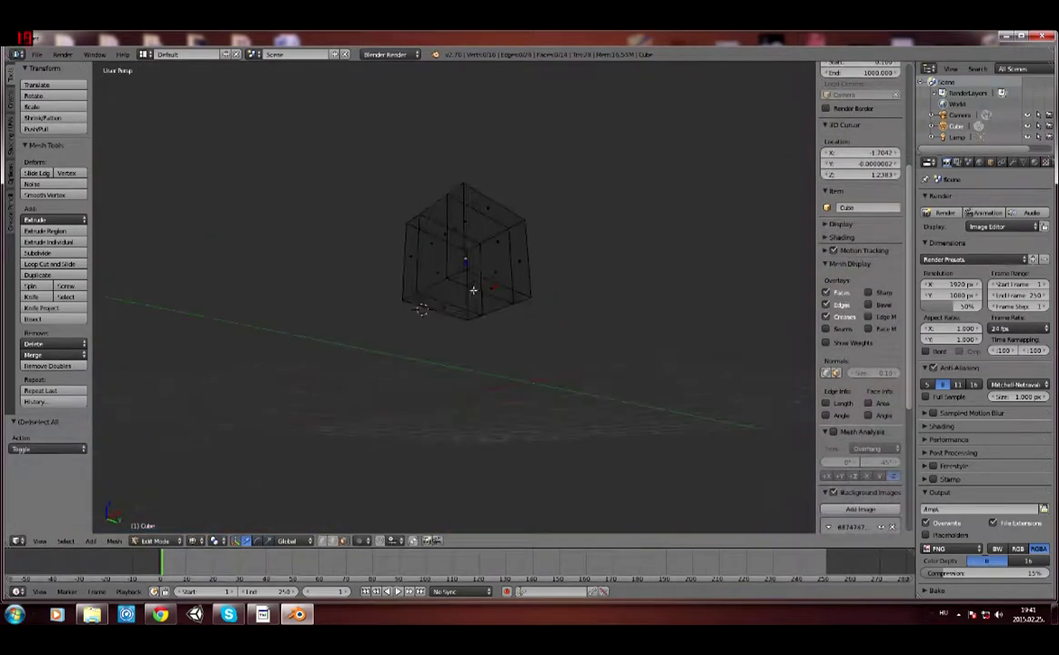
- In side view, move the whole mesh along Y onto the front-view head
key("KP_3")
key("a")
key("g")
key("y")
left_click(685, 304)
scroll(685, 305, "up", 2)
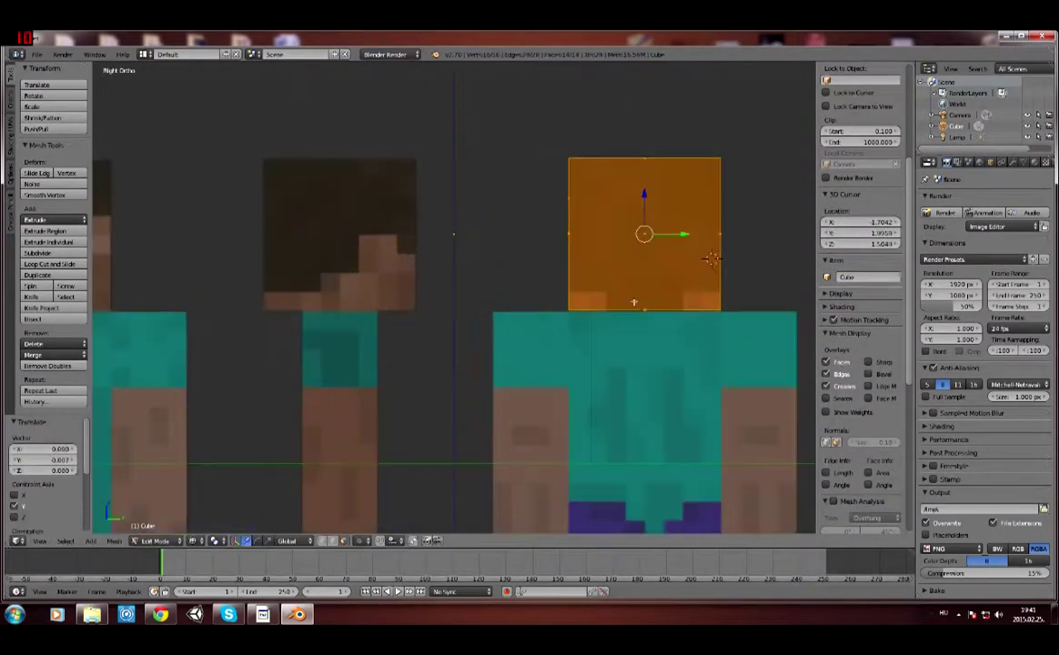
middle_click_drag(685, 304, 637, 273)
key("KP_3")
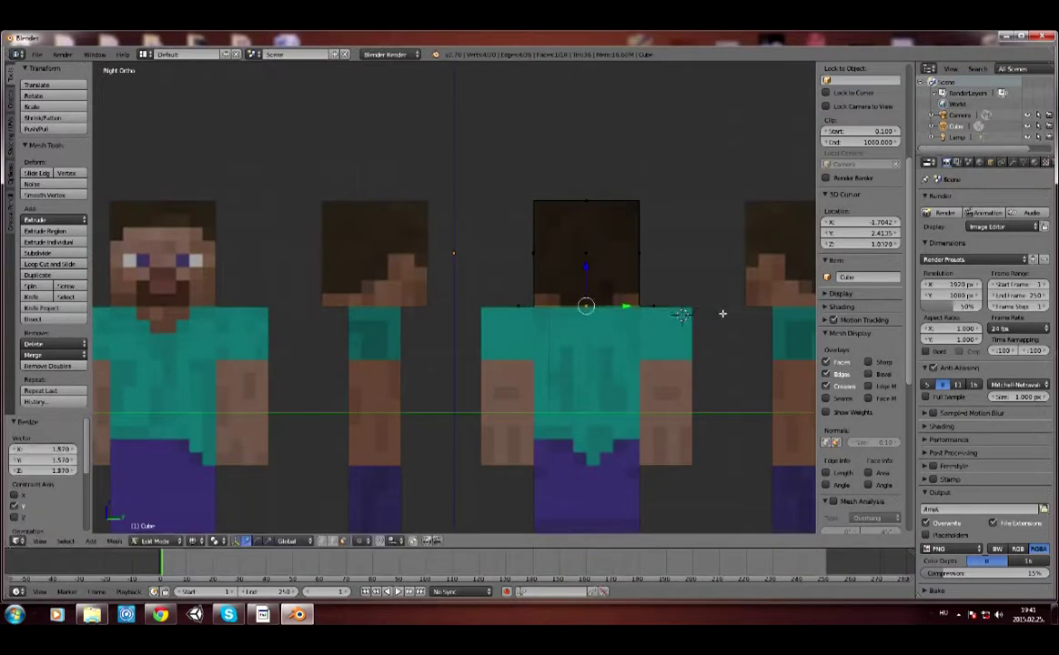
- In wireframe, extrude the cube's bottom face in place
key("z")
mouse_move(685, 304)
middle_mouse_down()
mouse_move(684, 332)
mouse_move(597, 286)
middle_mouse_up()
key("e")
right_click(679, 324)
left_click_drag(597, 286, 598, 284)
mouse_move(597, 286)
middle_mouse_down()
mouse_move(222, 344)
mouse_move(348, 307)
middle_mouse_up()
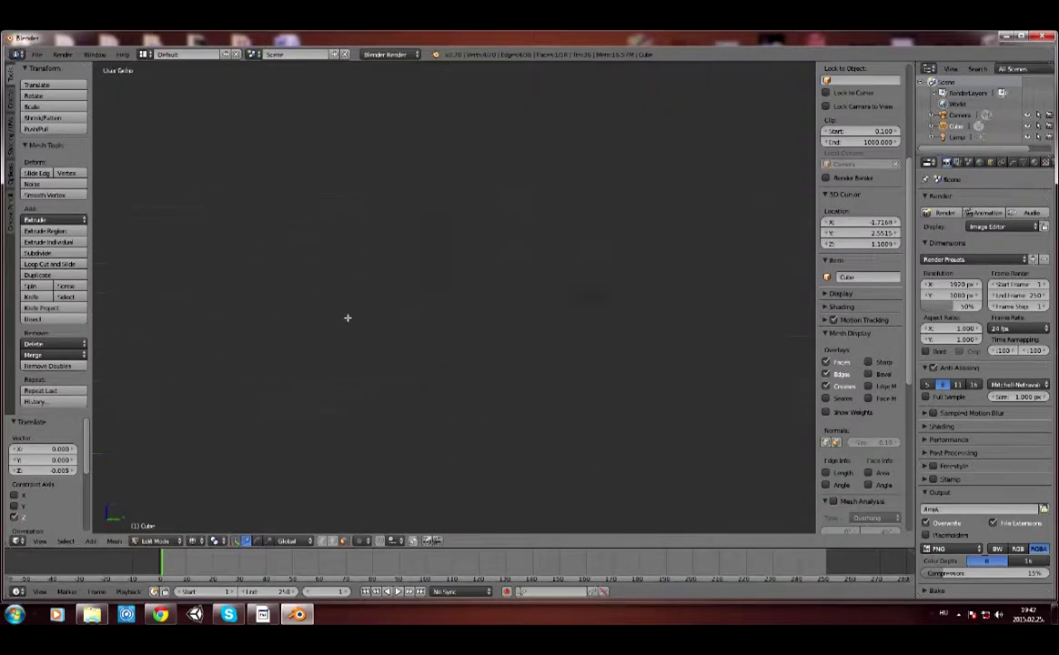
- Enlarge the extruded face slightly with a scale of 1.005
key("KP_3")
key("z")
type("s1.005")
key("Return")
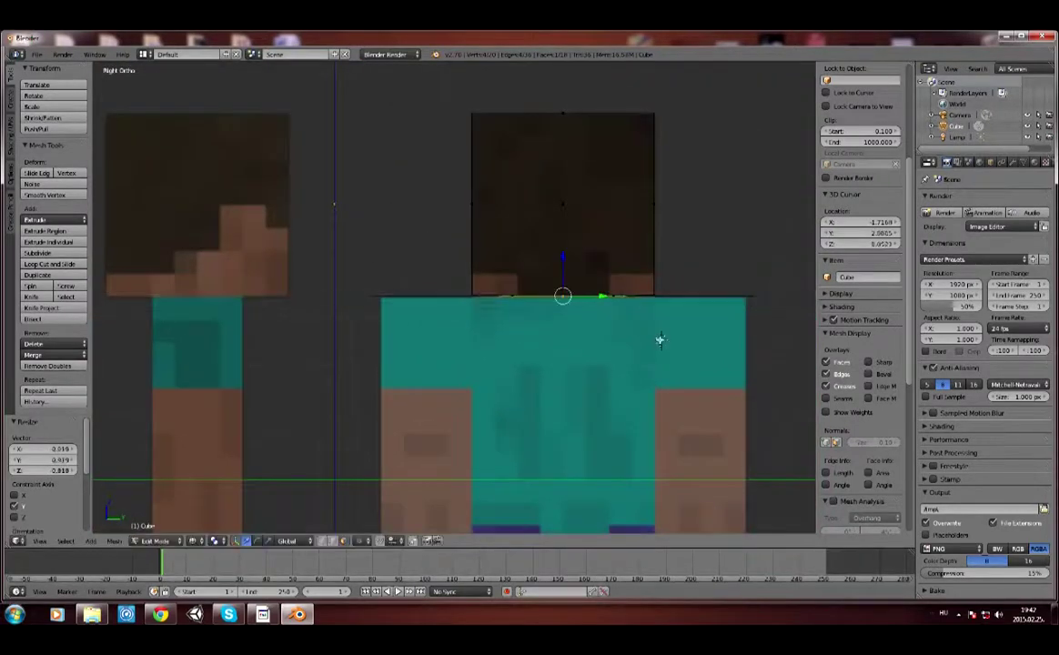
- Dissolve unneeded vertices, then lower the face vertically and scale it down
key("z")
mouse_move(655, 339)
middle_mouse_down()
mouse_move(567, 379)
mouse_move(583, 364)
mouse_move(350, 173)
mouse_move(721, 406)
middle_mouse_up()
key("ctrl+x")
scroll(558, 353, "up", 3)
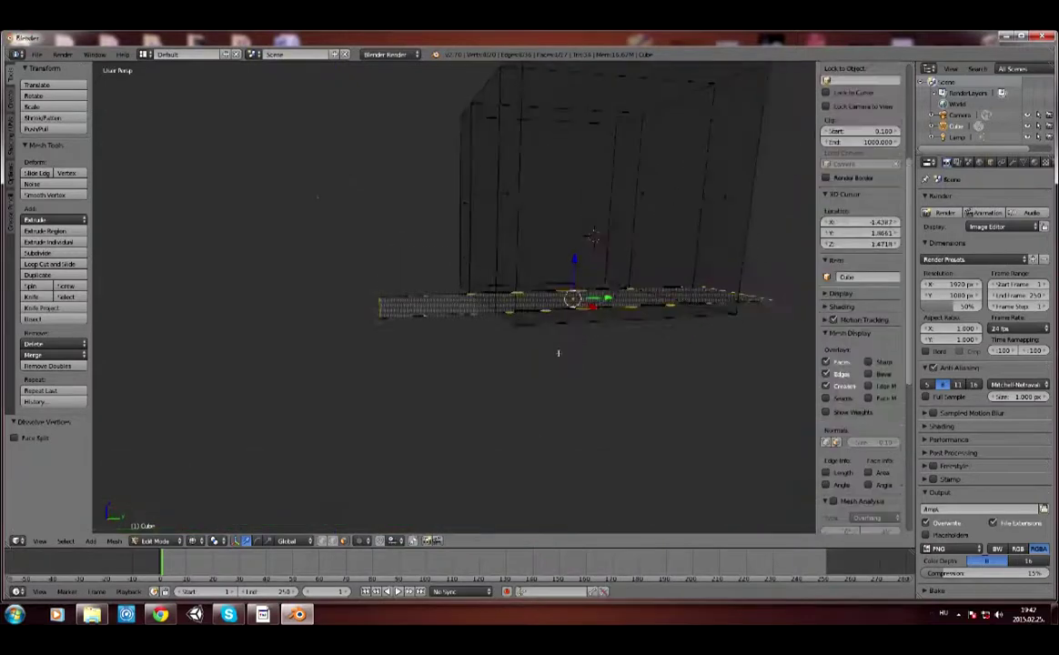
key("g")
key("z")
left_click(635, 375)
key("s")
left_click(495, 366)
- Scale the face along Y to match the torso depth in the side reference
middle_click_drag(569, 332, 582, 301)
key("KP_3")
key("z")
key("z")
middle_click_drag(608, 371, 623, 386)
key("s")
key("y")
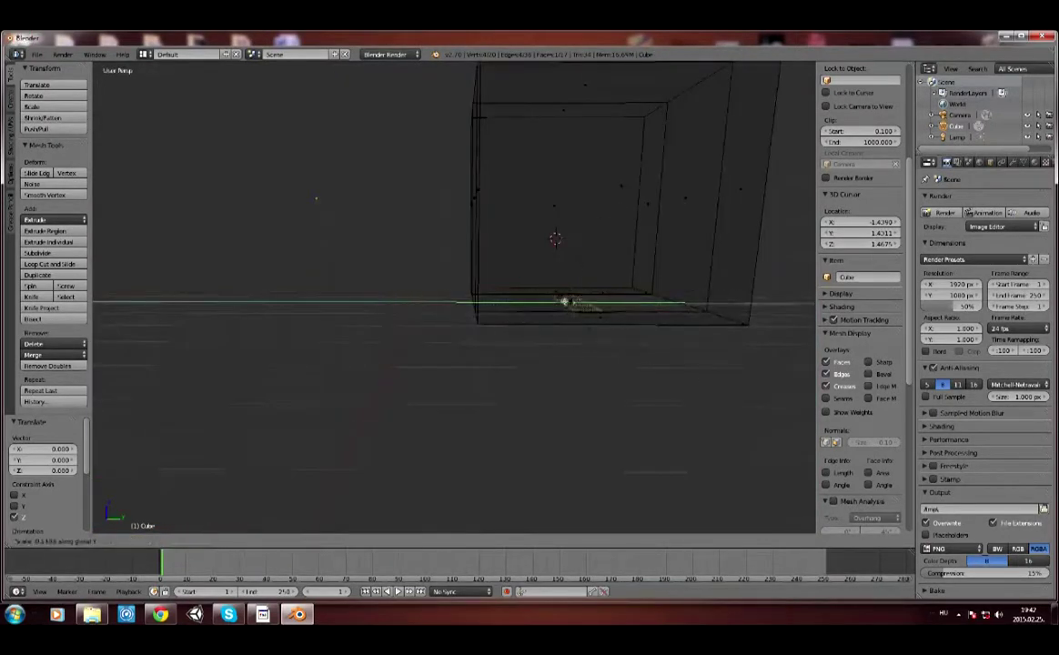
left_click(679, 385)
key("KP_3")
key("z")
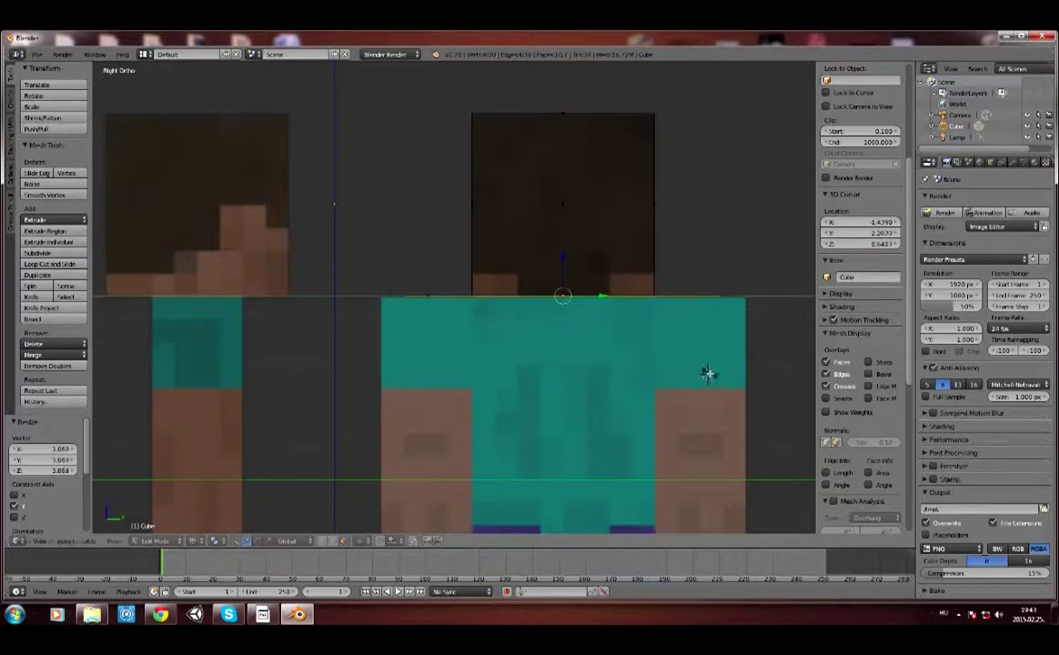
- Extend the torso's bottom face vertically down to the torso length
middle_click_drag(713, 373, 673, 420)
key("KP_1")
key("z")
middle_click_drag(491, 296, 624, 442)
key("a")
key("KP_3")
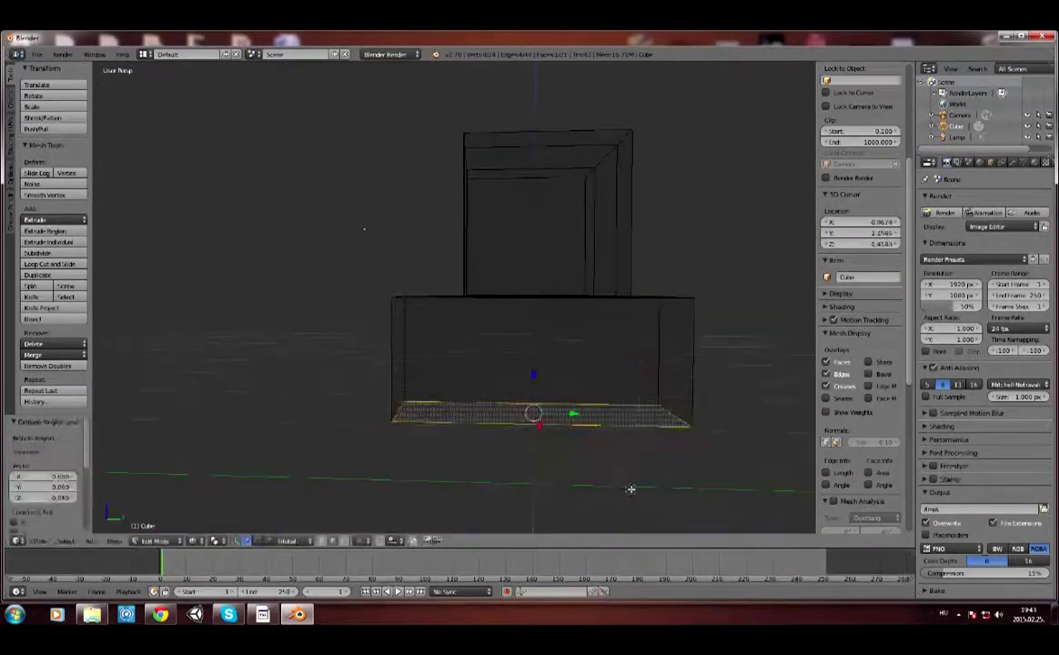
key("z")
key("g")
key("z")
left_click(478, 469)
key("g")
key("z")
left_click(475, 468)
- Cut a centred edge loop down the body and extrude the bottom faces into legs
key("KP_1")
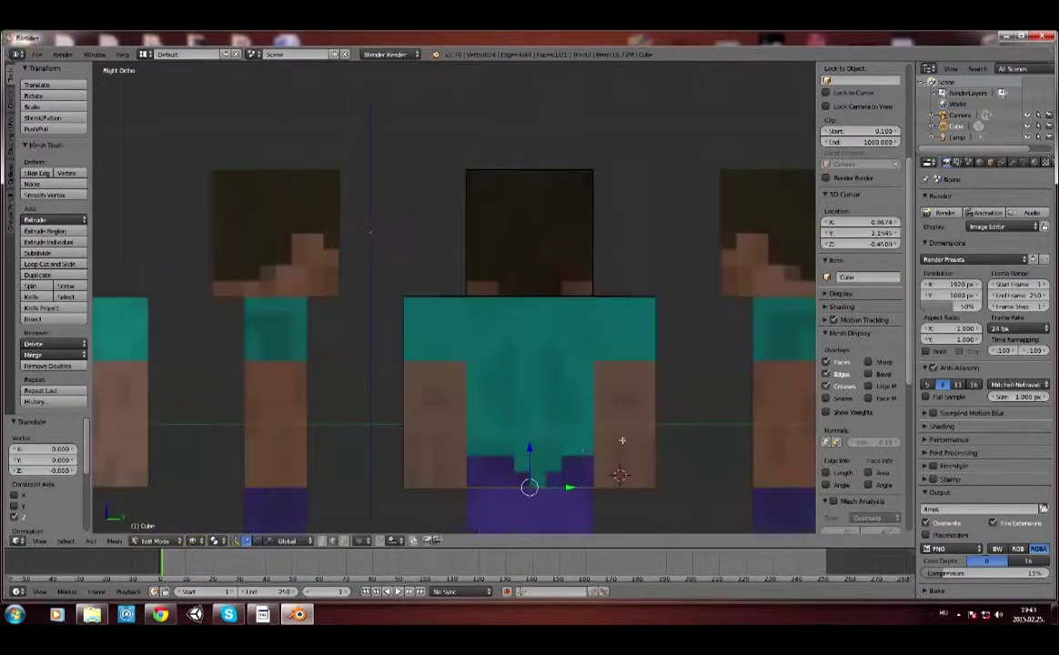
key("g")
key("g")
key("Escape")
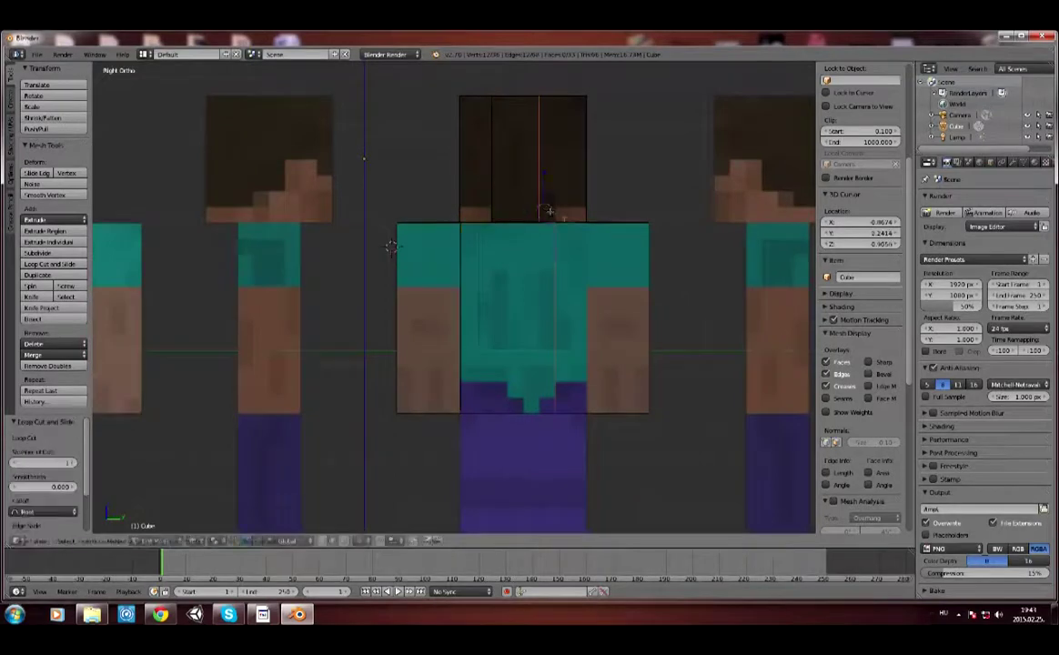
key("z")
key("a")
middle_click_drag(396, 248, 396, 252)
key("z")
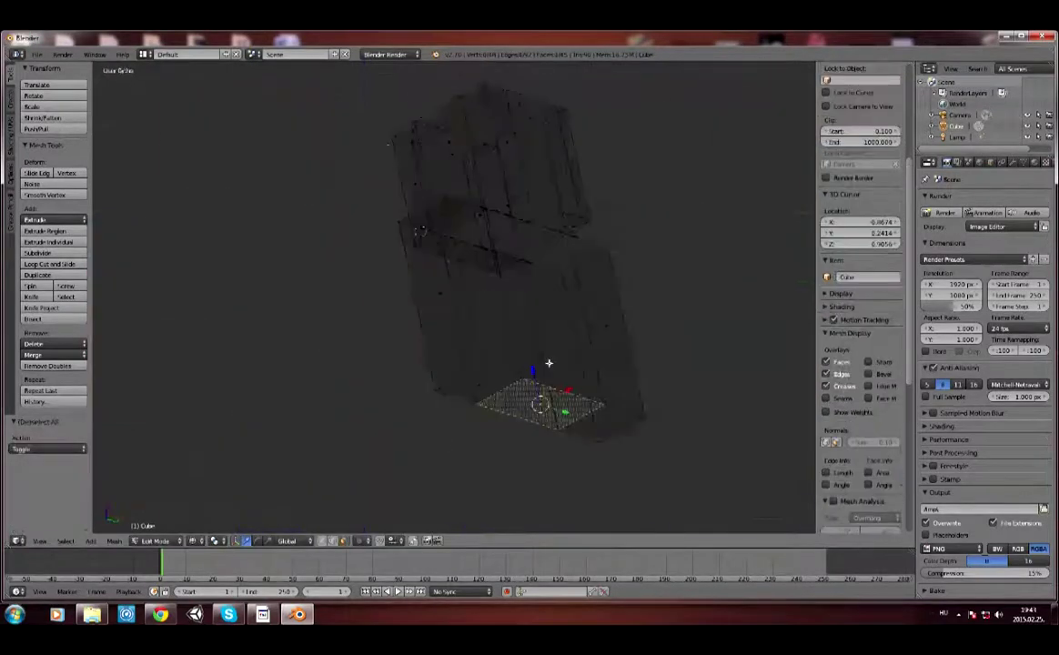
key("KP_1")
key("e")
- Return to Object Mode in solid display and set the render engine to Cycles
scroll(540, 321, "up", 5)
scroll(540, 321, "down", 5)
key("Tab")
key("z")
mouse_move(581, 279)
middle_mouse_down()
mouse_move(561, 385)
mouse_move(609, 416)
mouse_move(699, 354)
middle_mouse_up()
key("z")
left_click(1034, 162)
- Create a new material for the mesh and choose its surface shader
left_click(1044, 209)
left_click(382, 53)
left_click(382, 86)
left_click(998, 287)
left_click(885, 313)
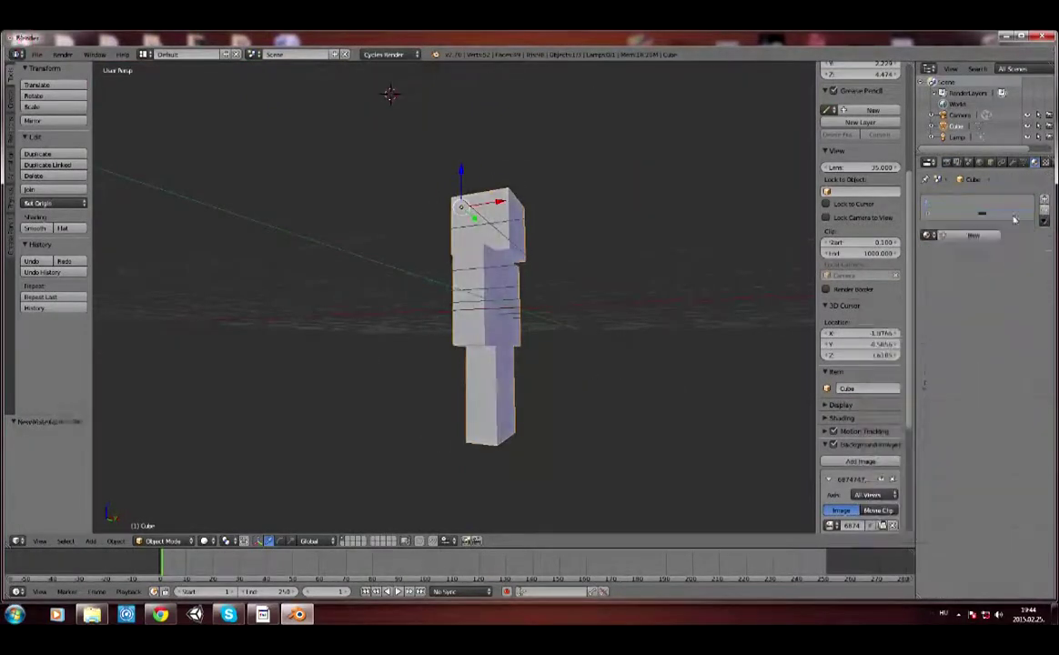
- Drive the material's colour with an Image Texture loaded from the skin image
left_click(1000, 301)
left_click(873, 182)
left_click(946, 314)
left_click(33, 274)
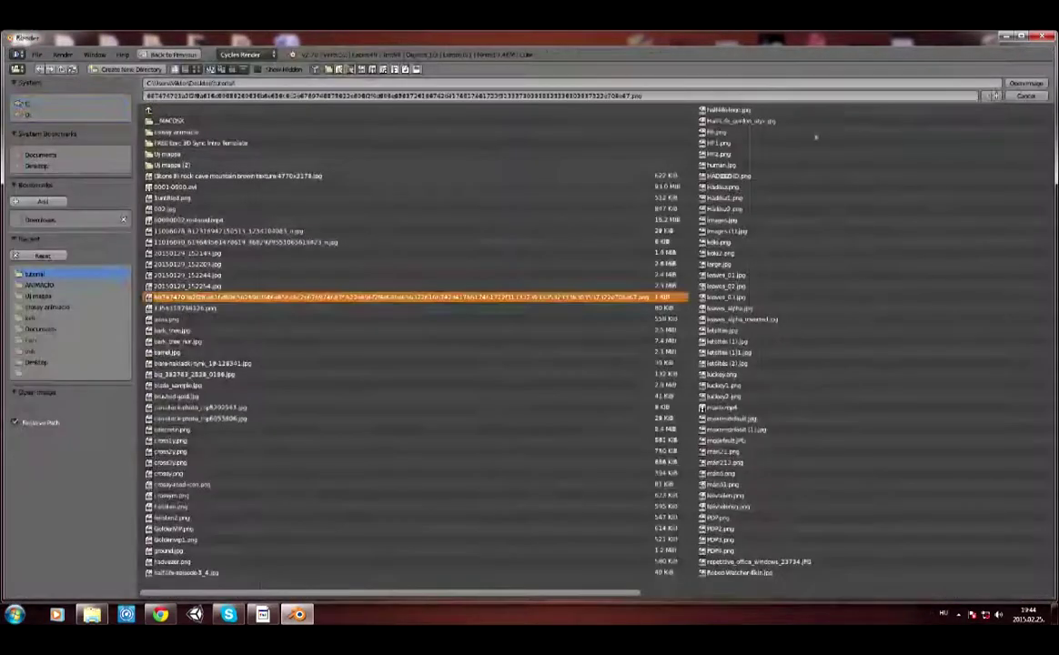
double_click(237, 296)
- Switch to the Compositing layout and edit the mesh from the front view
key("ctrl+Left")
key("Tab")
key("KP_1")
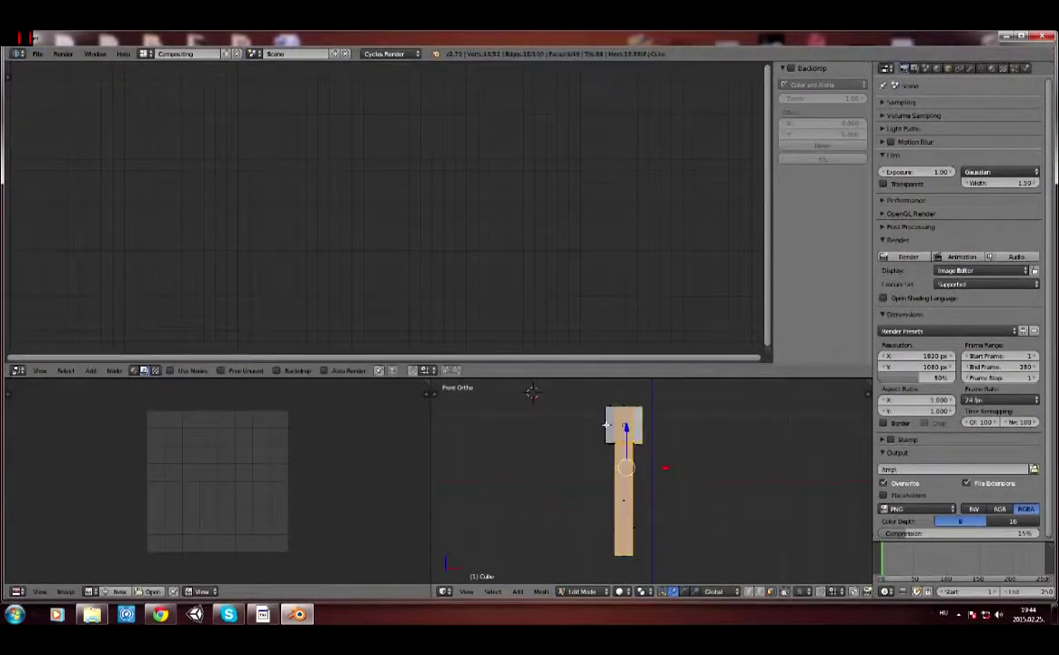
- Unwrap the mesh, show the skin image in the UV editor, and reposition the UV island
left_click(541, 591)
left_click(694, 476)
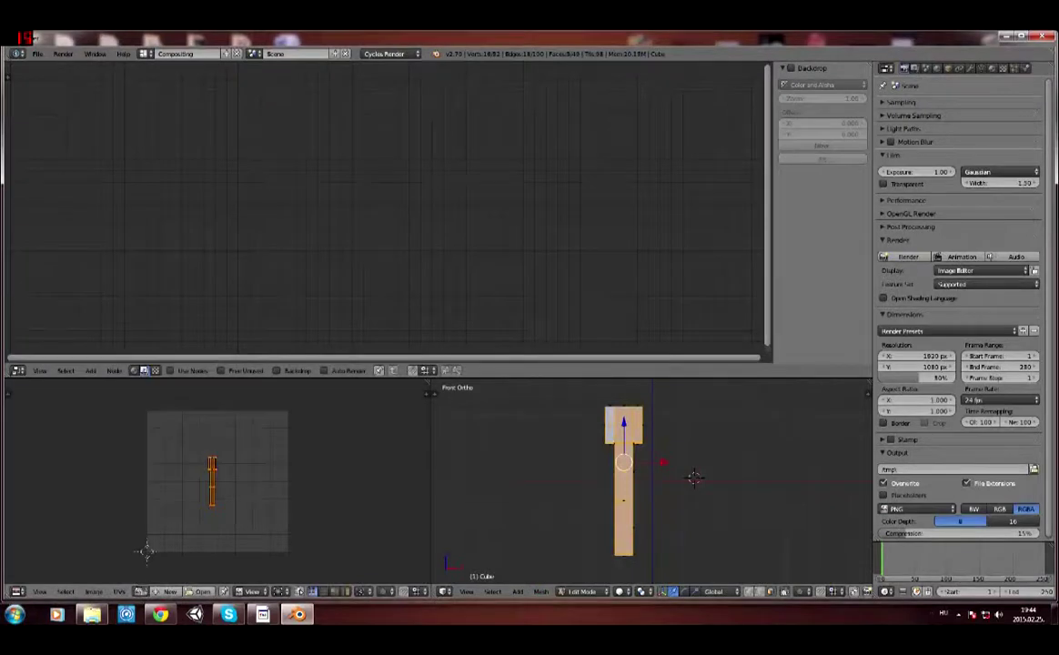
left_click(140, 592)
left_click(55, 364)
scroll(278, 505, "down", 2)
key("g")
left_click(277, 505)
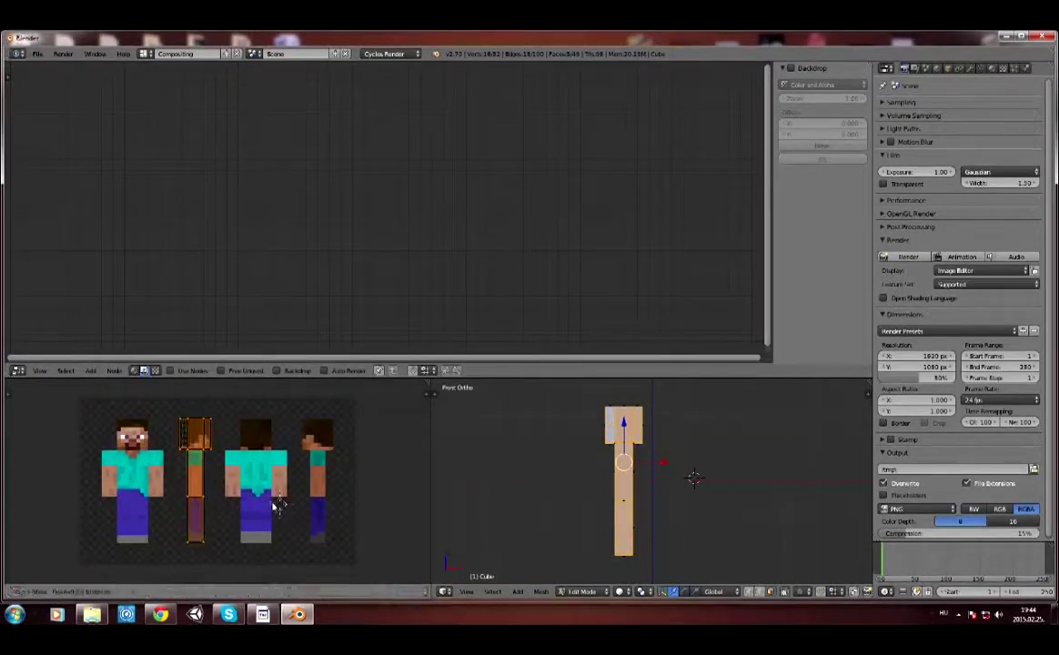
scroll(278, 510, "up", 2)
scroll(273, 527, "up", 1)
- Unwrap the whole mesh again and move the unwrapped strip across the skin image
middle_click_drag(648, 549, 674, 455)
right_click(691, 401)
scroll(691, 400, "down", 1)
key("a")
left_click(540, 592)
left_click(687, 473)
scroll(273, 510, "down", 2)
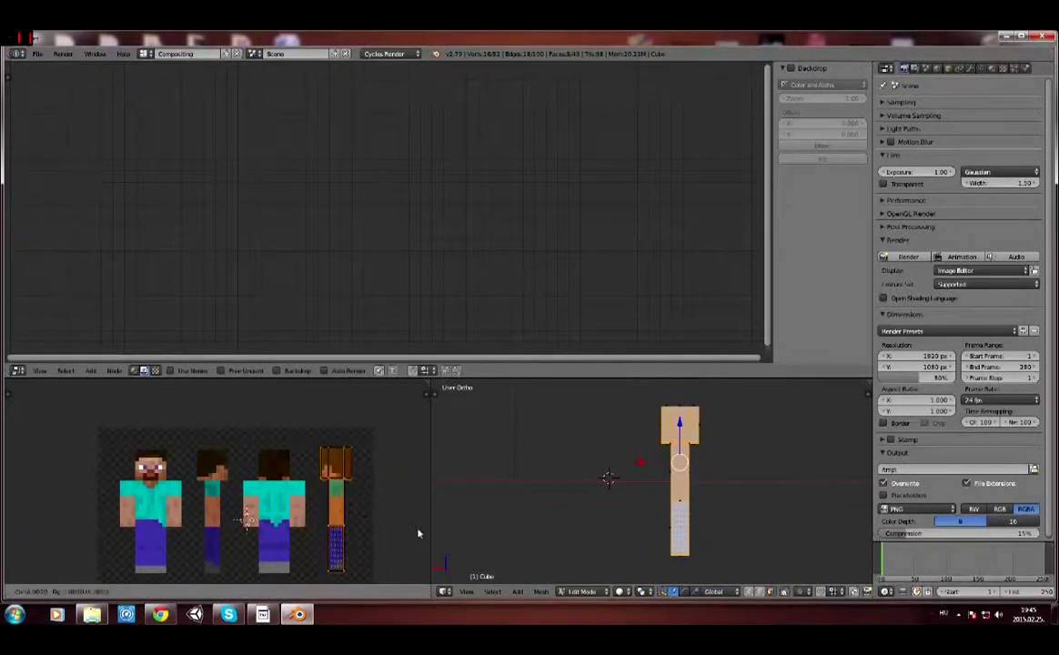
scroll(420, 534, "up", 3)
middle_click_drag(420, 534, 366, 510)
key("g")
left_click(368, 516)
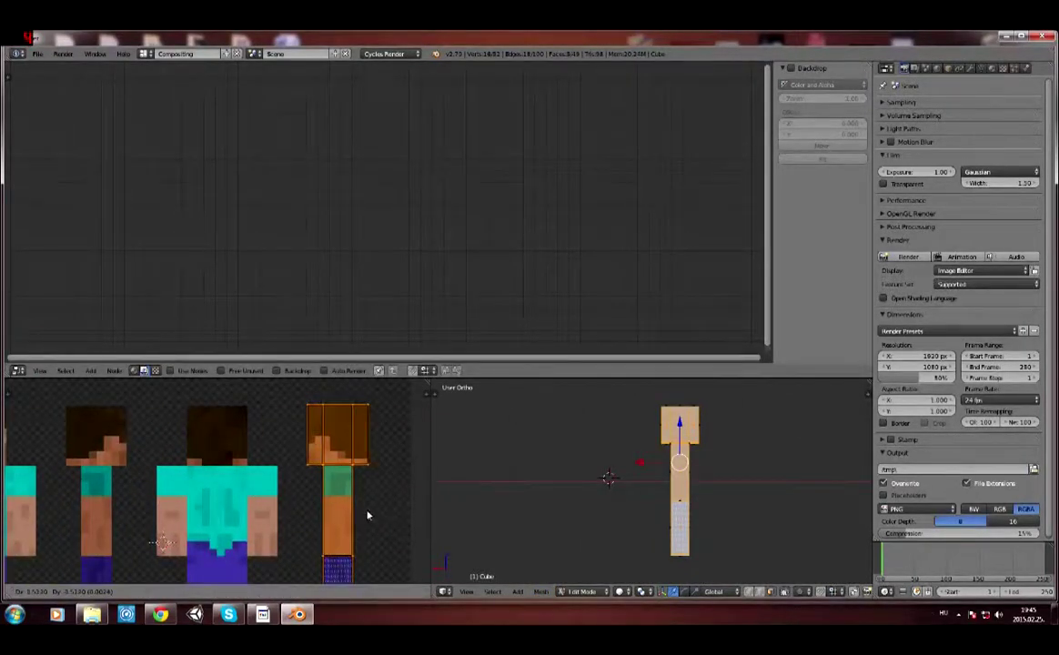
scroll(367, 509, "down", 2)
scroll(367, 509, "down", 1)
- Project the front head, torso and arm faces from view onto the front skin figure
mouse_move(610, 492)
middle_mouse_down()
mouse_move(692, 452)
mouse_move(637, 455)
middle_mouse_up()
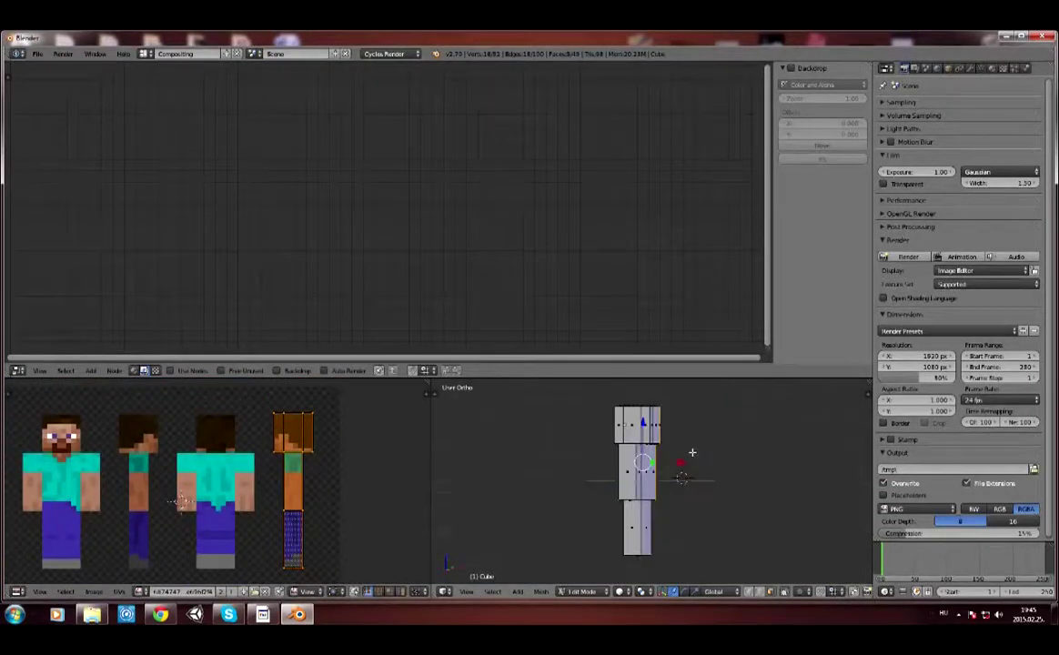
left_click(697, 420)
left_click(723, 469, "shift")
left_click(699, 468, "shift")
left_click(541, 591)
left_click(686, 440)
left_click_drag(218, 365, 218, 226)
scroll(234, 371, "up", 4)
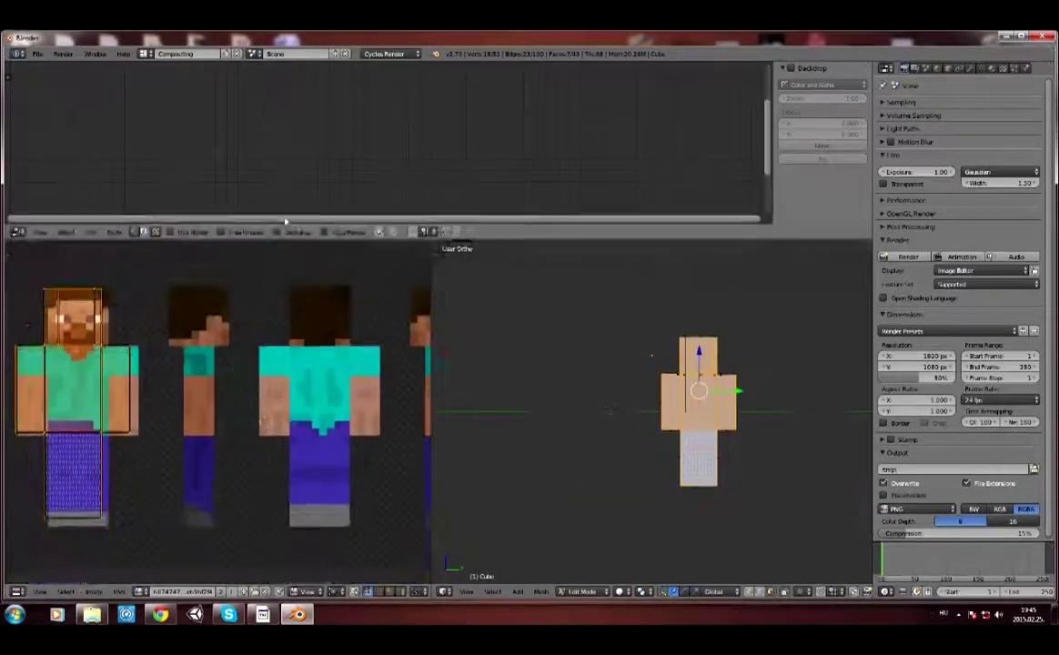
left_click(242, 373)
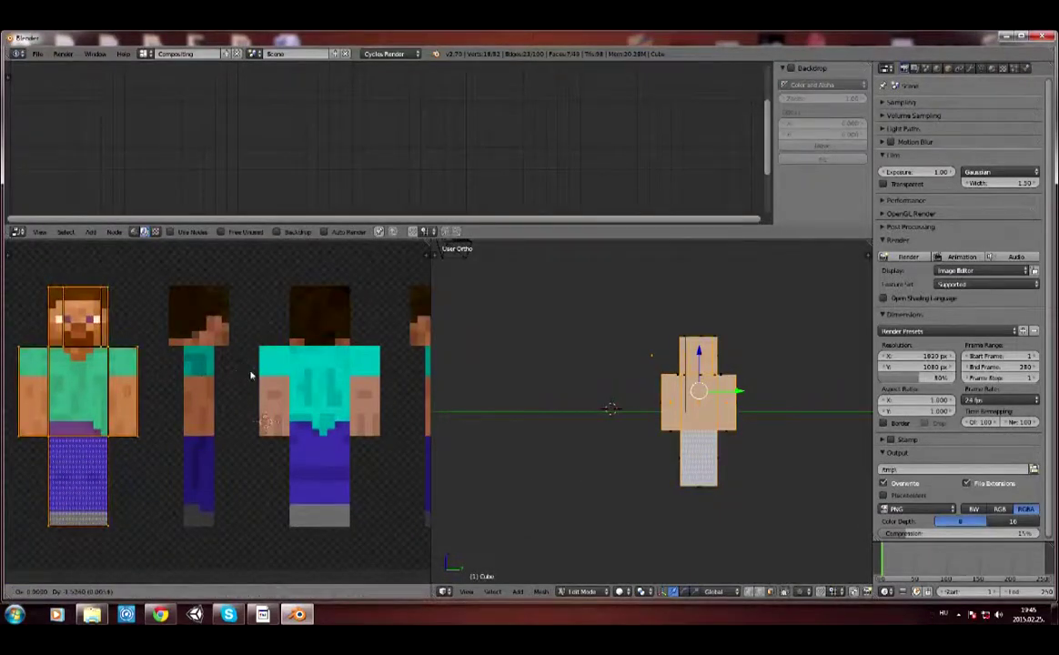
key("a")
key("ctrl+KP_1")
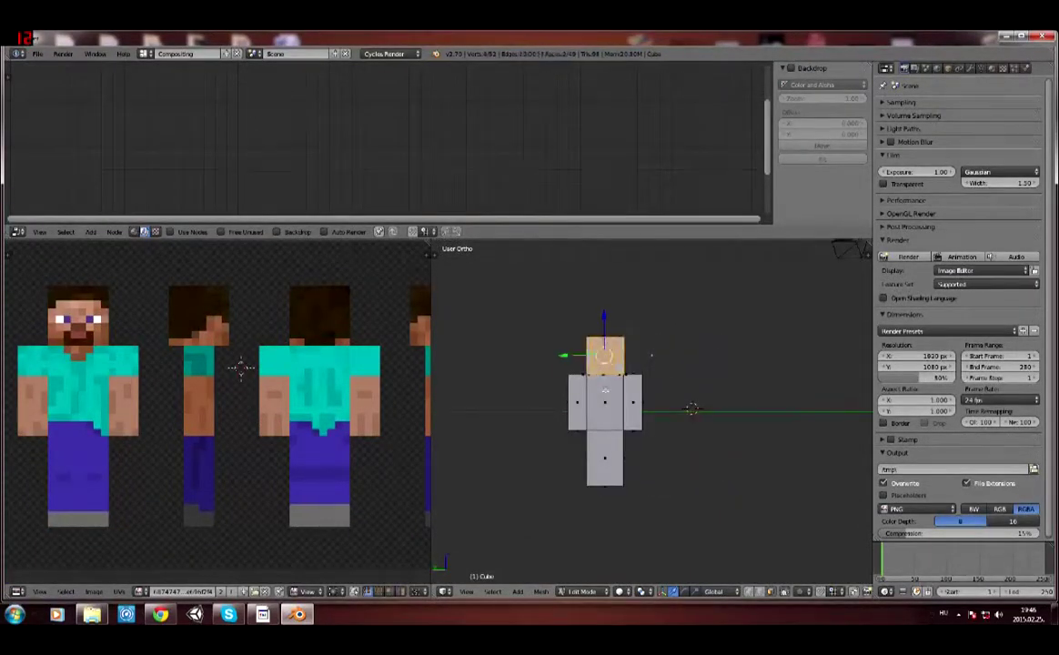
- Project the back head, torso and arm faces from view and move their UVs onto the skin's back figure
key("b")
left_click_drag(557, 330, 619, 458)
left_click(541, 591)
mouse_move(564, 502)
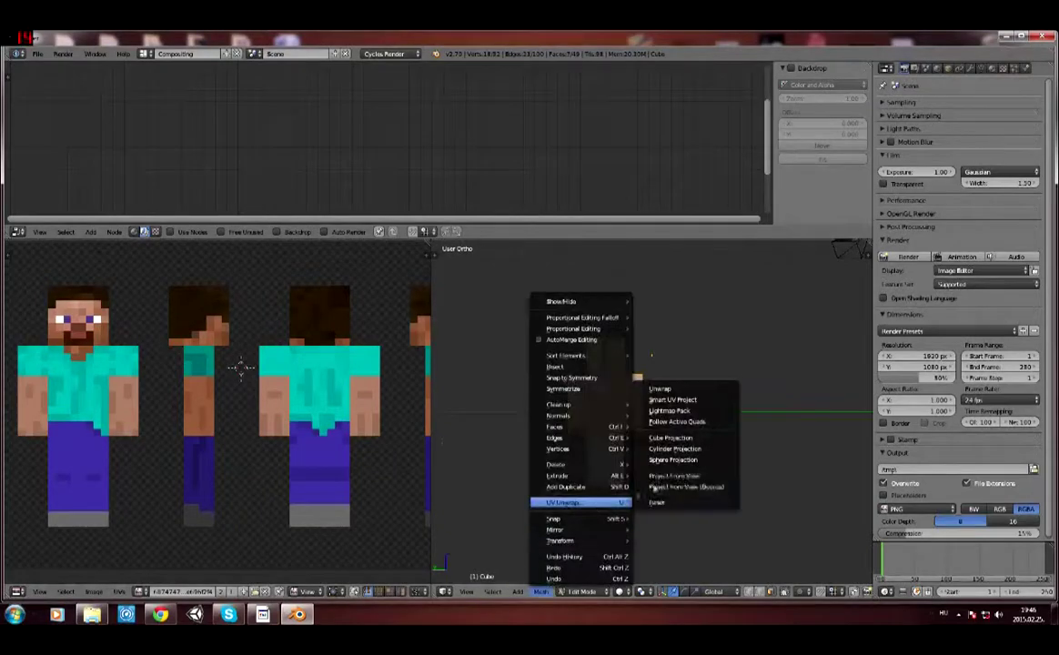
left_click(684, 471)
scroll(246, 460, "down", 3)
scroll(264, 464, "up", 1)
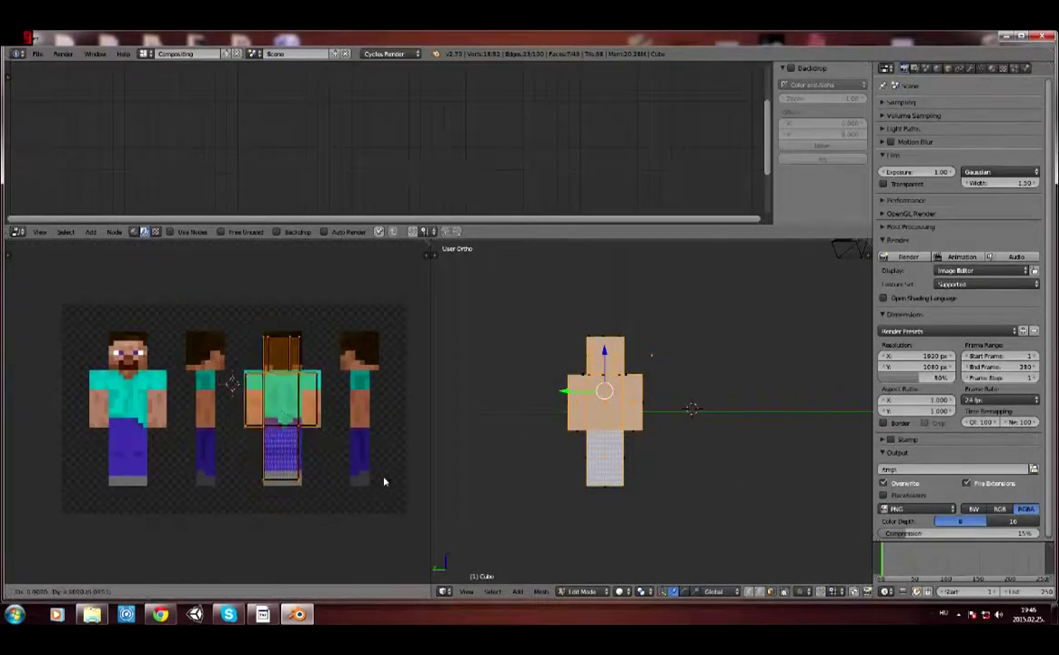
scroll(350, 464, "up", 2)
key("g")
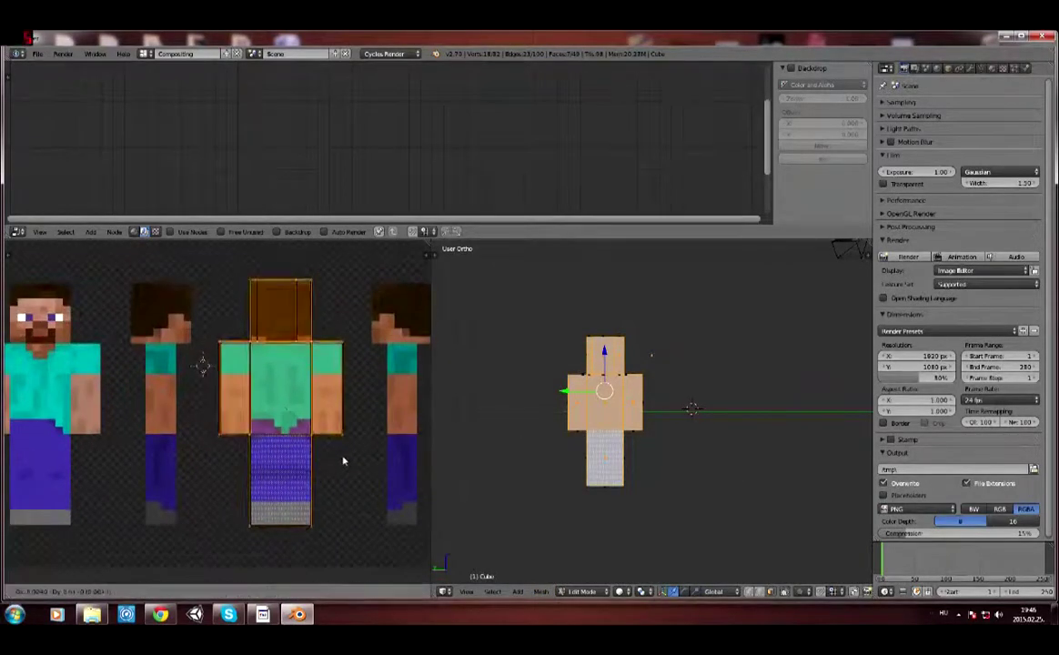
left_click(360, 470)
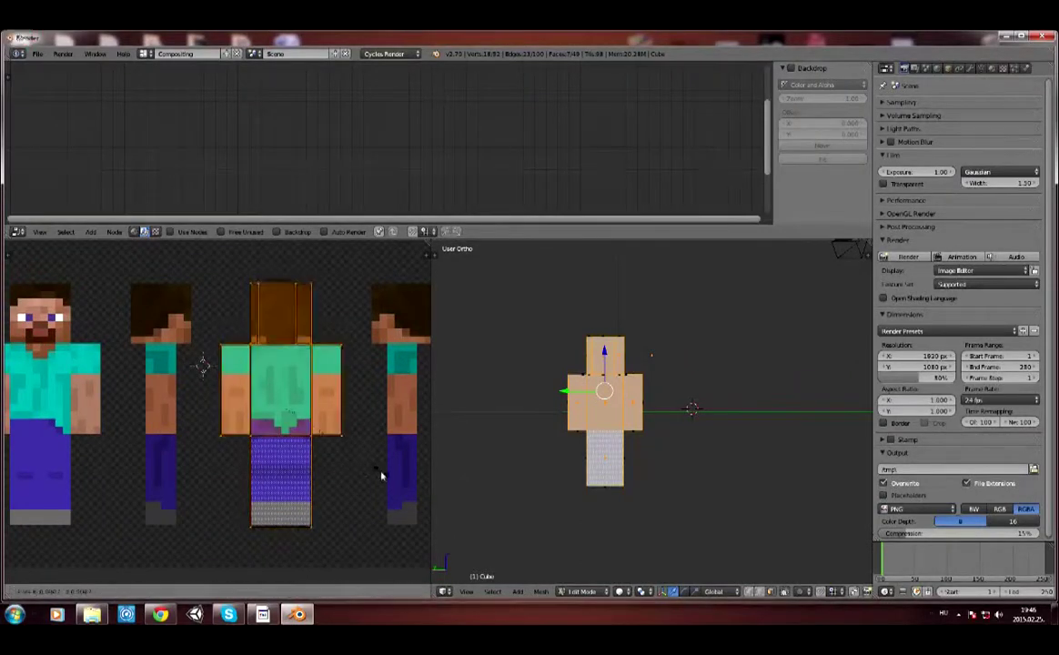
- Deselect all faces and set the viewport shading to Texture, viewing the model from the front
key("a")
left_click(619, 592)
left_click(638, 543)
middle_click_drag(639, 542, 746, 442)
scroll(702, 478, "up", 3)
scroll(703, 478, "down", 3)
key("l")
scroll(203, 400, "up", 3)
- Re-project the head's UVs, bring the head back into view and clear the selection
key("u")
left_click(527, 418)
scroll(185, 386, "down", 3)
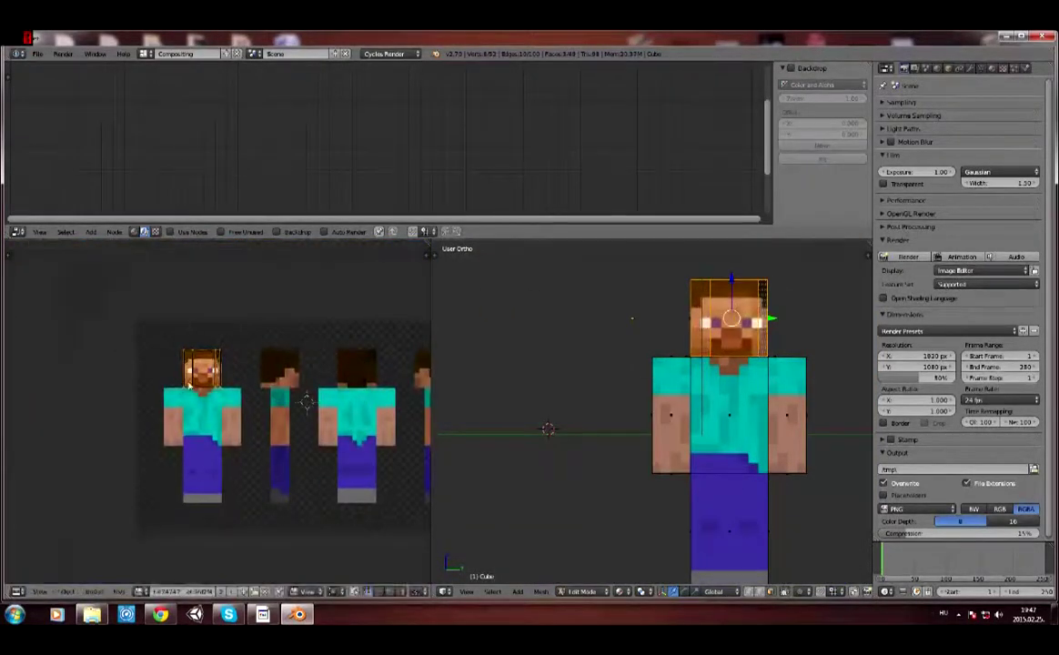
scroll(185, 386, "up", 4)
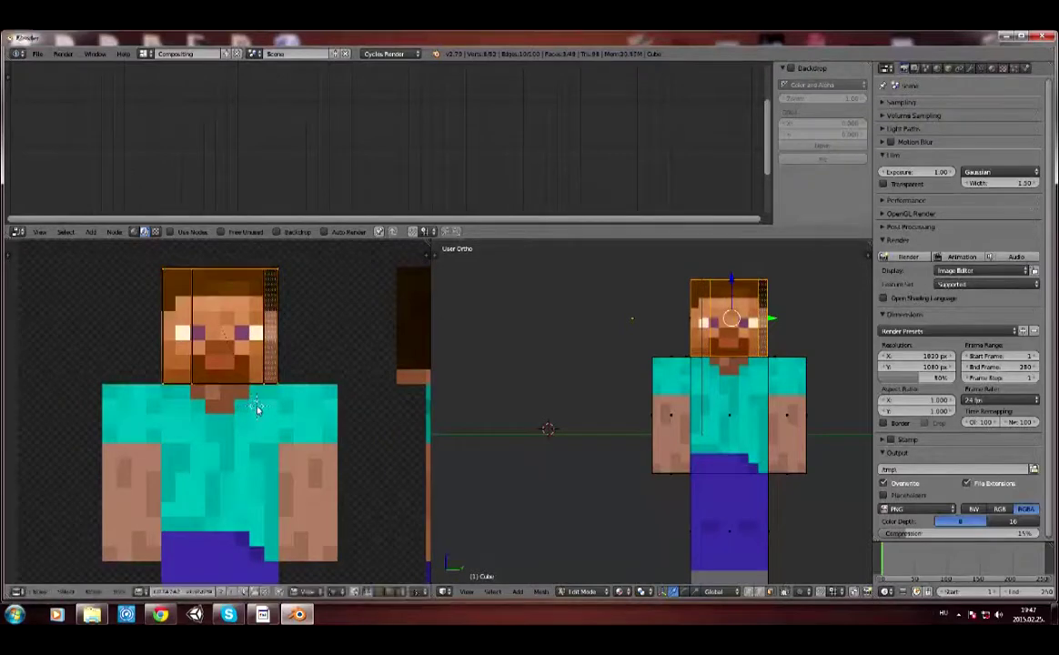
mouse_move(754, 336)
middle_mouse_down()
mouse_move(615, 398)
mouse_move(615, 182)
middle_mouse_up()
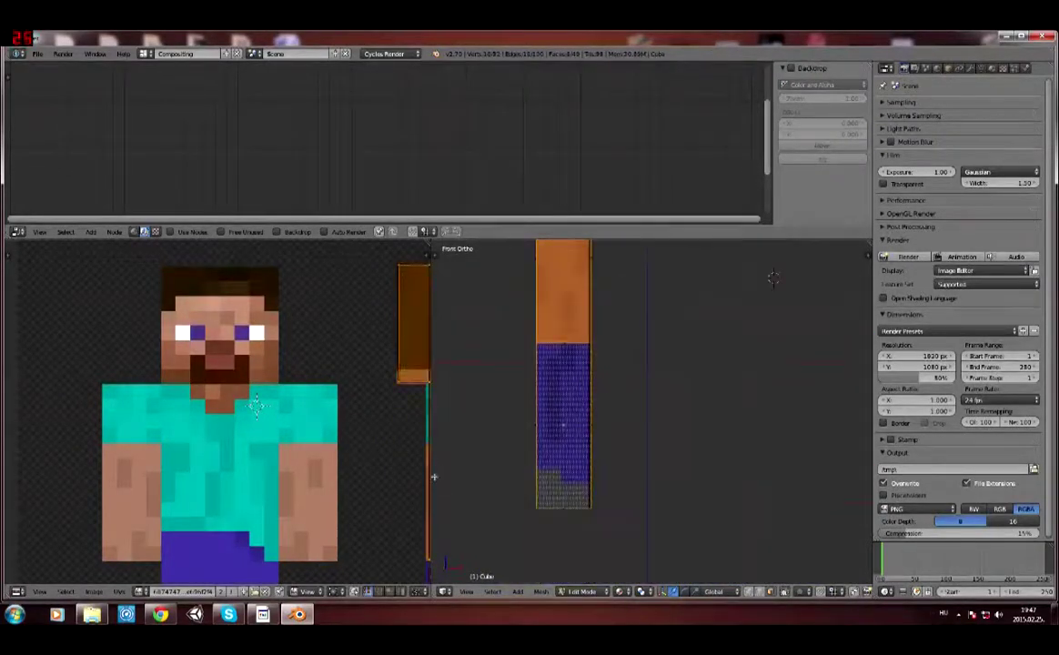
scroll(339, 422, "down", 2)
scroll(338, 422, "down", 2)
mouse_move(773, 278)
middle_mouse_down("shift")
mouse_move(803, 494)
mouse_move(676, 447)
mouse_move(496, 491)
middle_mouse_up("shift")
key("a")
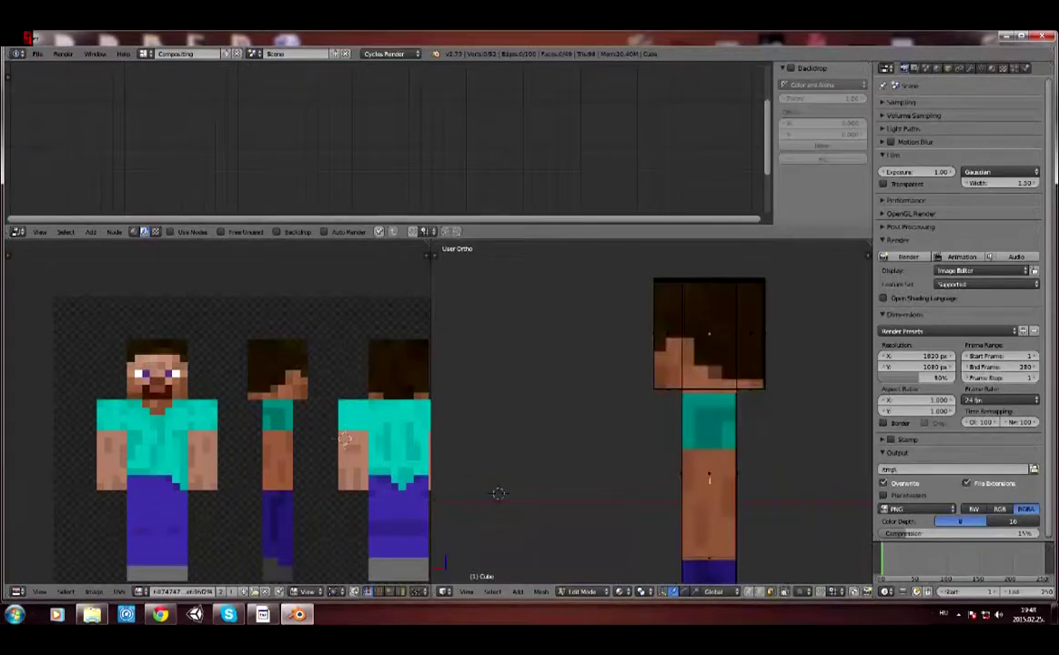
- Select the side strip of faces in side view and move its UVs onto the skin's side figure
right_click(697, 337)
key("l")
scroll(312, 457, "up", 2)
scroll(312, 458, "up", 2)
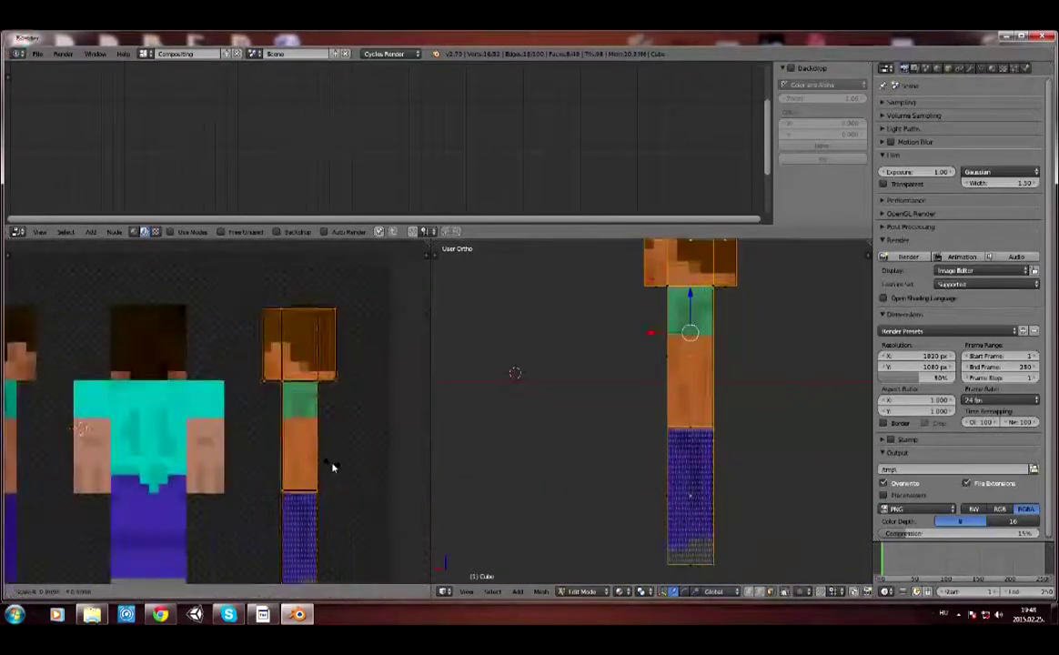
scroll(328, 460, "down", 3)
scroll(327, 460, "up", 1)
scroll(333, 458, "up", 1)
key("g")
left_click(333, 457)
key("a")
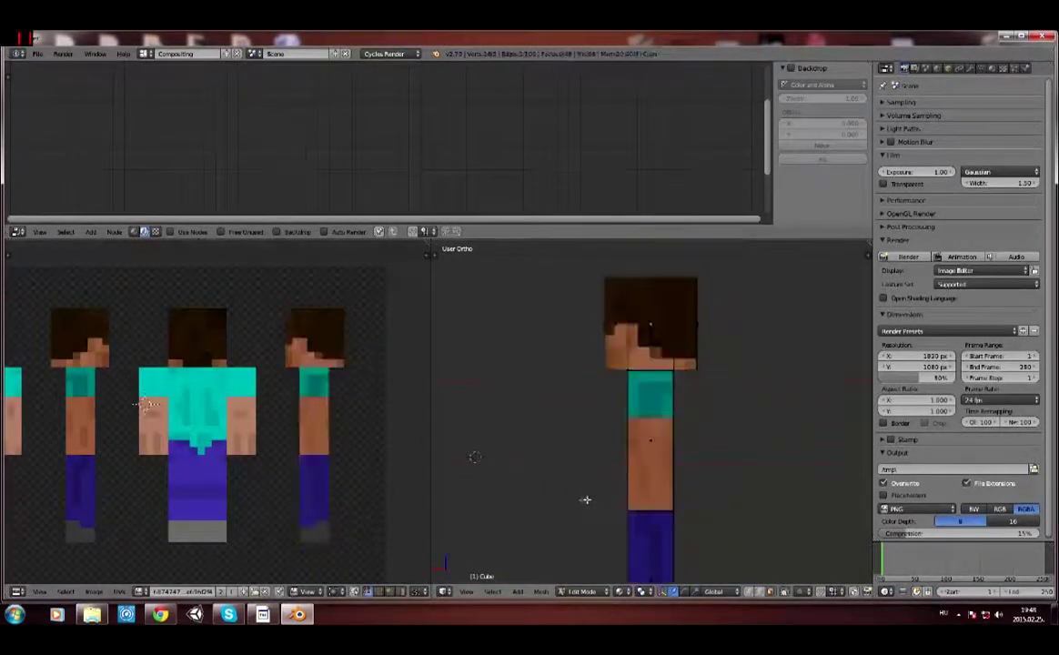
- Switch to solid shading and top view, then project the top faces from view
middle_click_drag(584, 496, 619, 546)
key("alt+z")
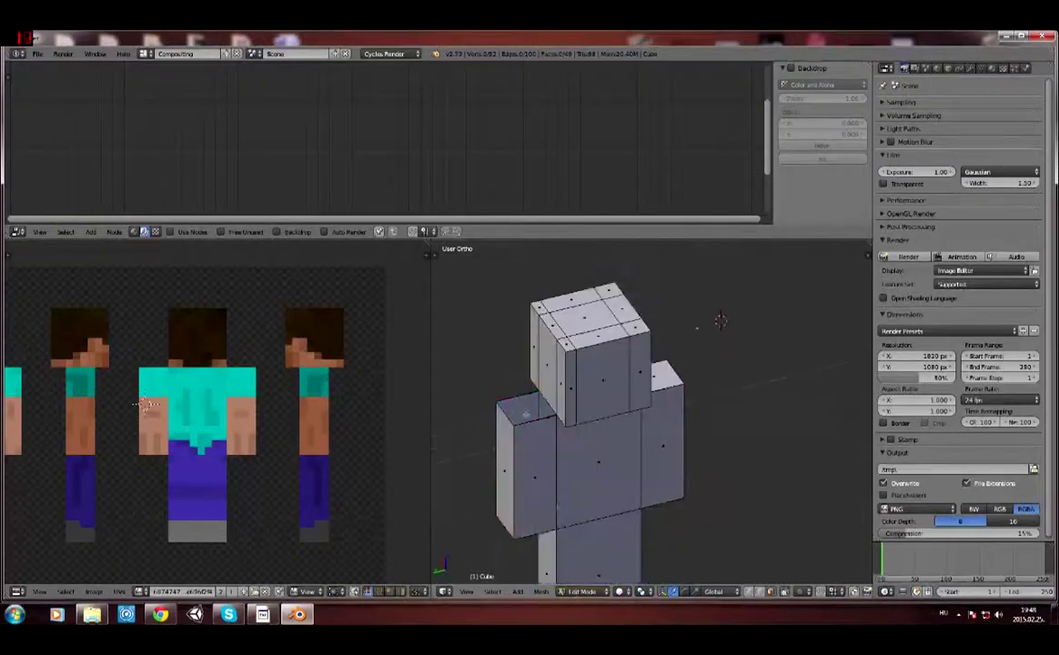
middle_click_drag(639, 453, 695, 442)
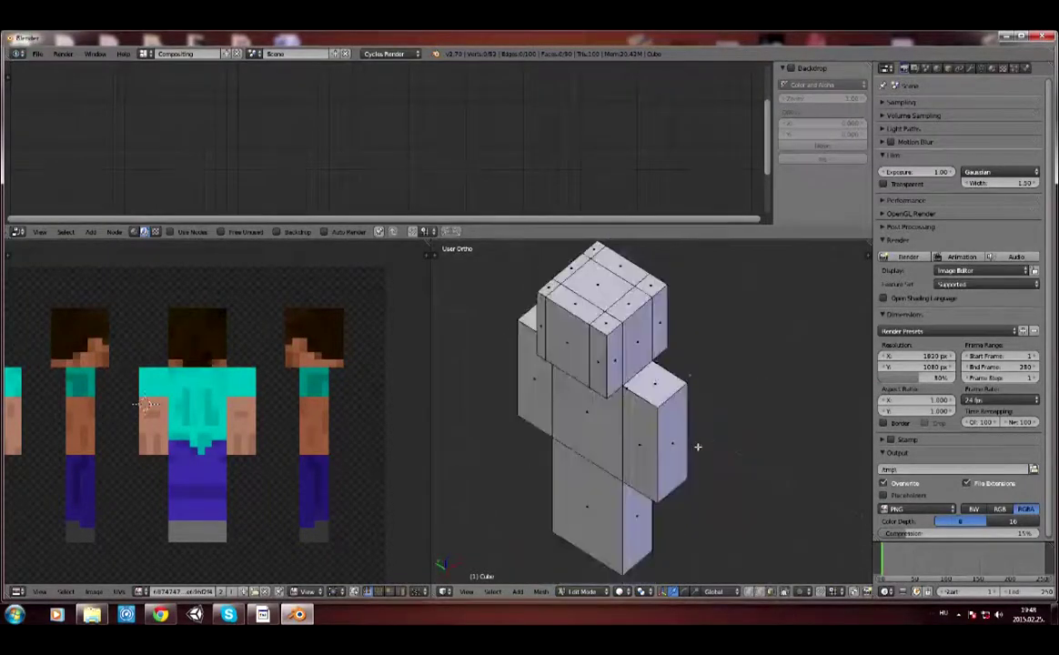
key("KP_7")
left_click(541, 591)
left_click(677, 462)
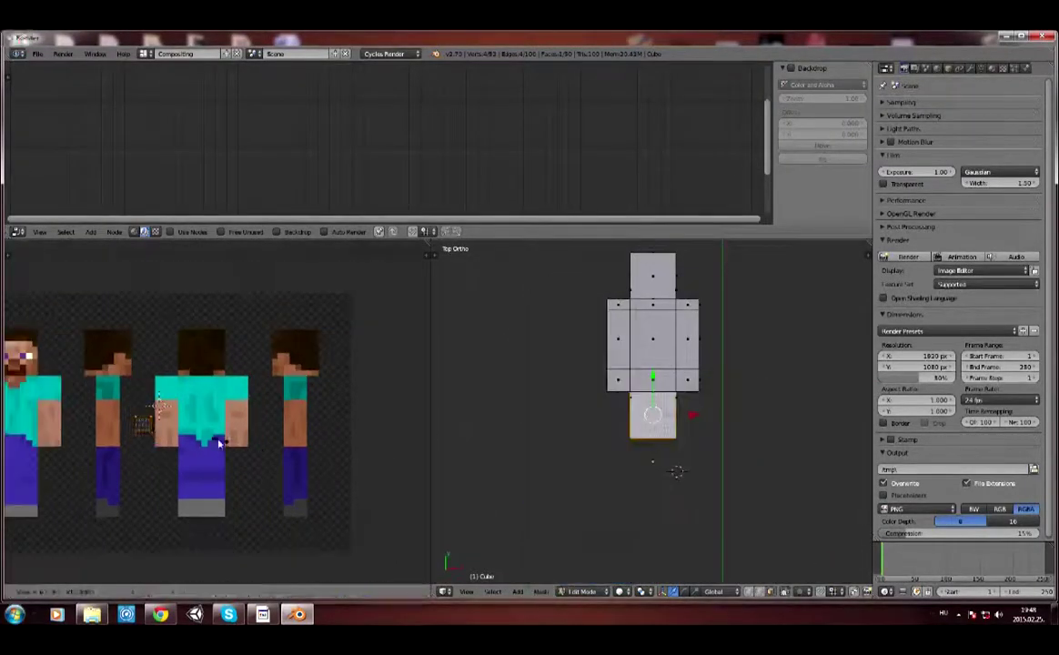
- Project the head top from view, preview the fully textured Steve rendered, then return to solid shading
left_click(540, 591)
mouse_move(578, 502)
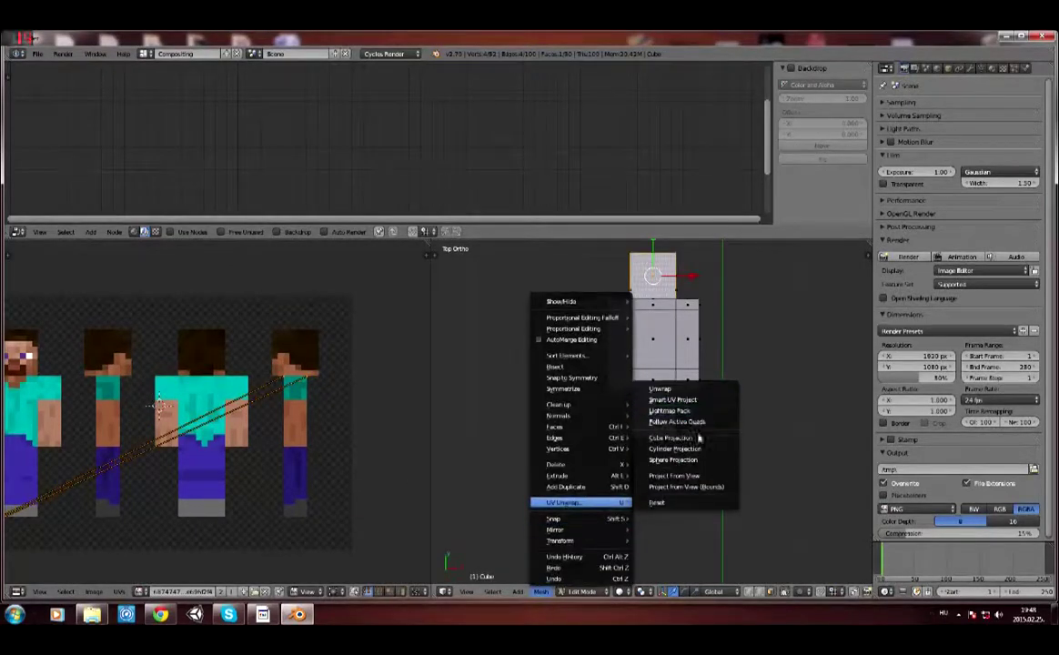
left_click(655, 401)
mouse_move(637, 482)
middle_mouse_down()
mouse_move(653, 521)
mouse_move(773, 445)
mouse_move(710, 438)
middle_mouse_up()
key("shift+z")
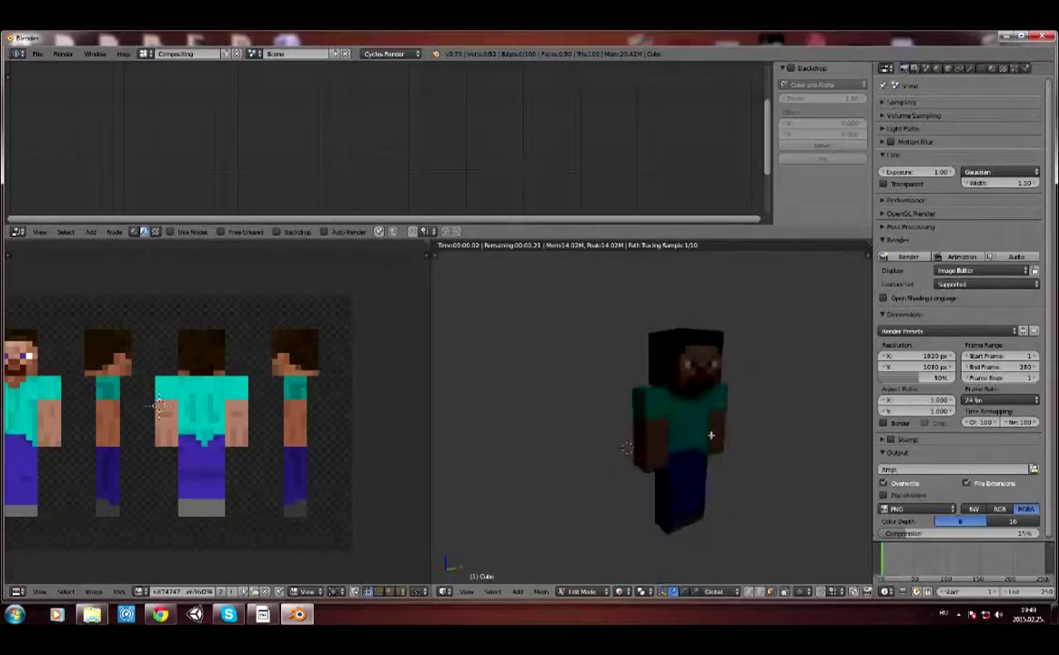
key("shift+z")
- Switch the screen layout from Compositing to Default
left_click(173, 53)
left_click(170, 109)
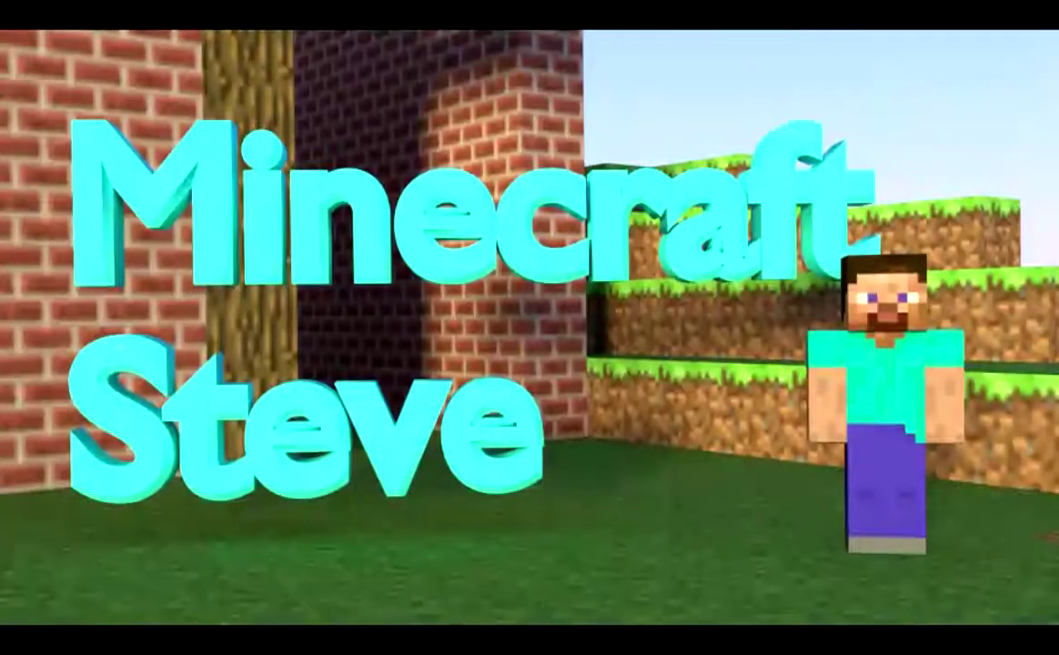